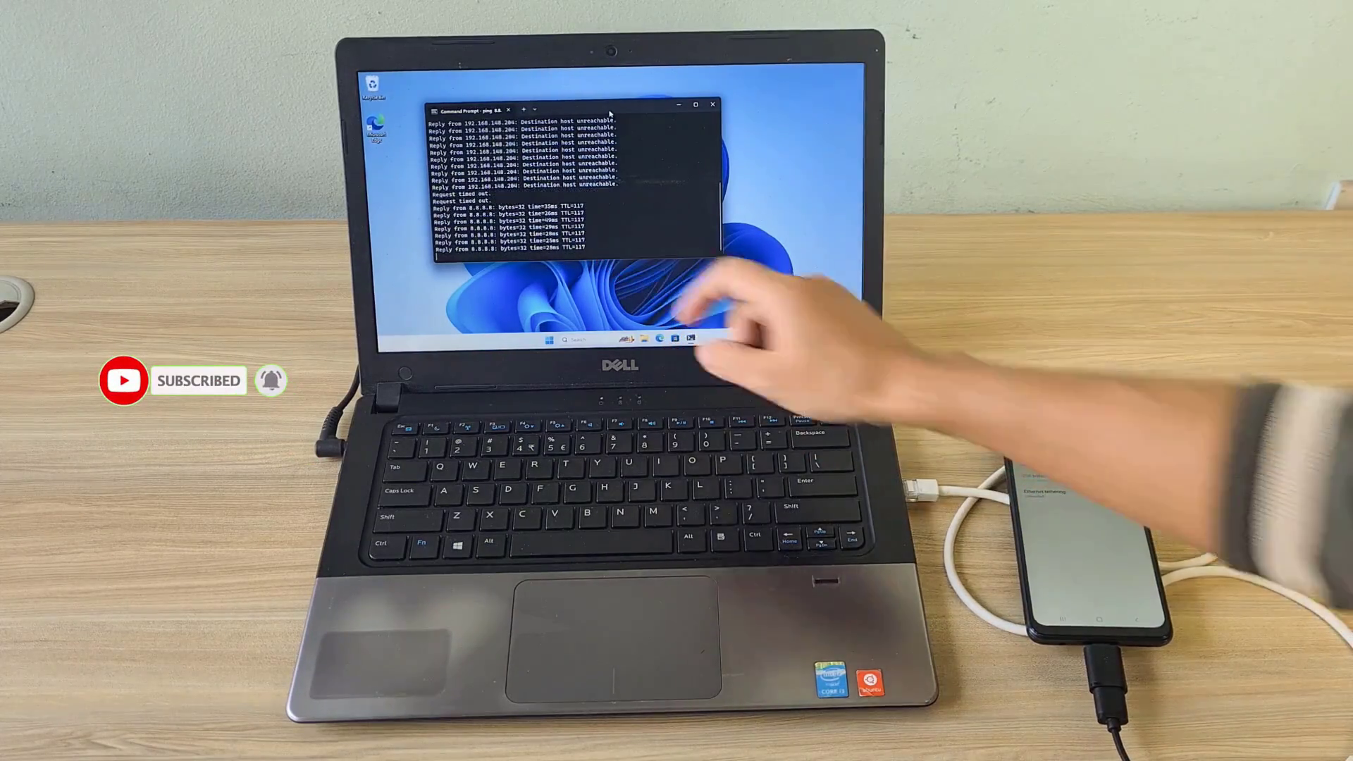
Step: Minimize the ping window, launch Edge, and run a 'netvn' search over the tethered connection
left_click(679, 106)
left_click(659, 338)
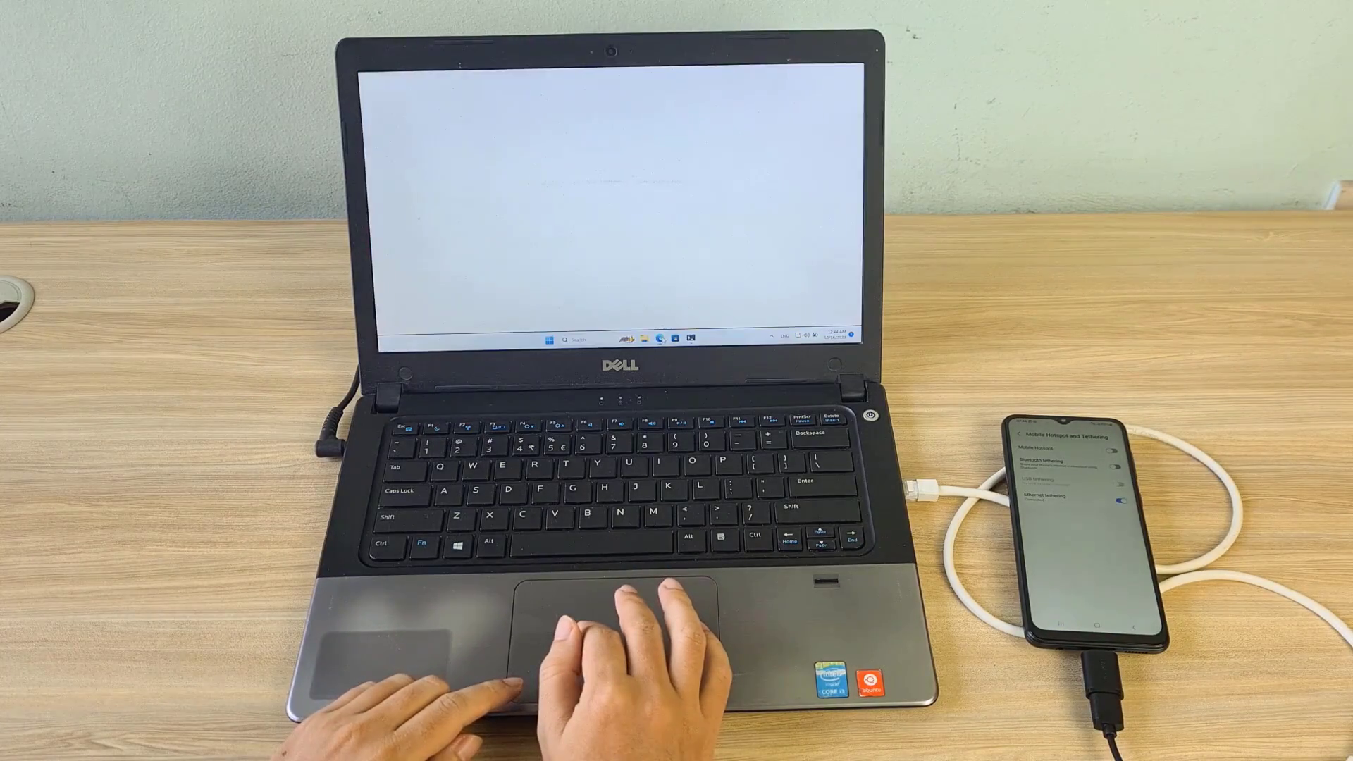
type("netvn")
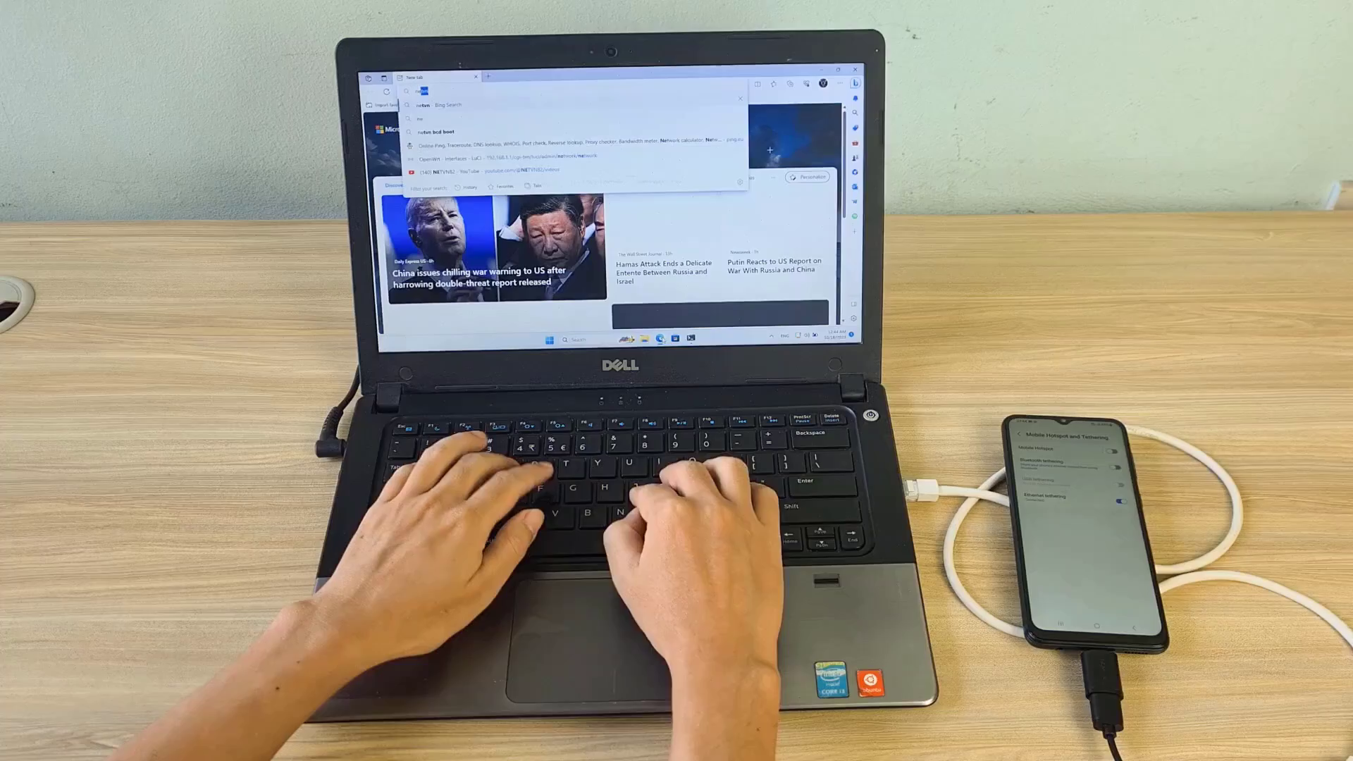
key("Return")
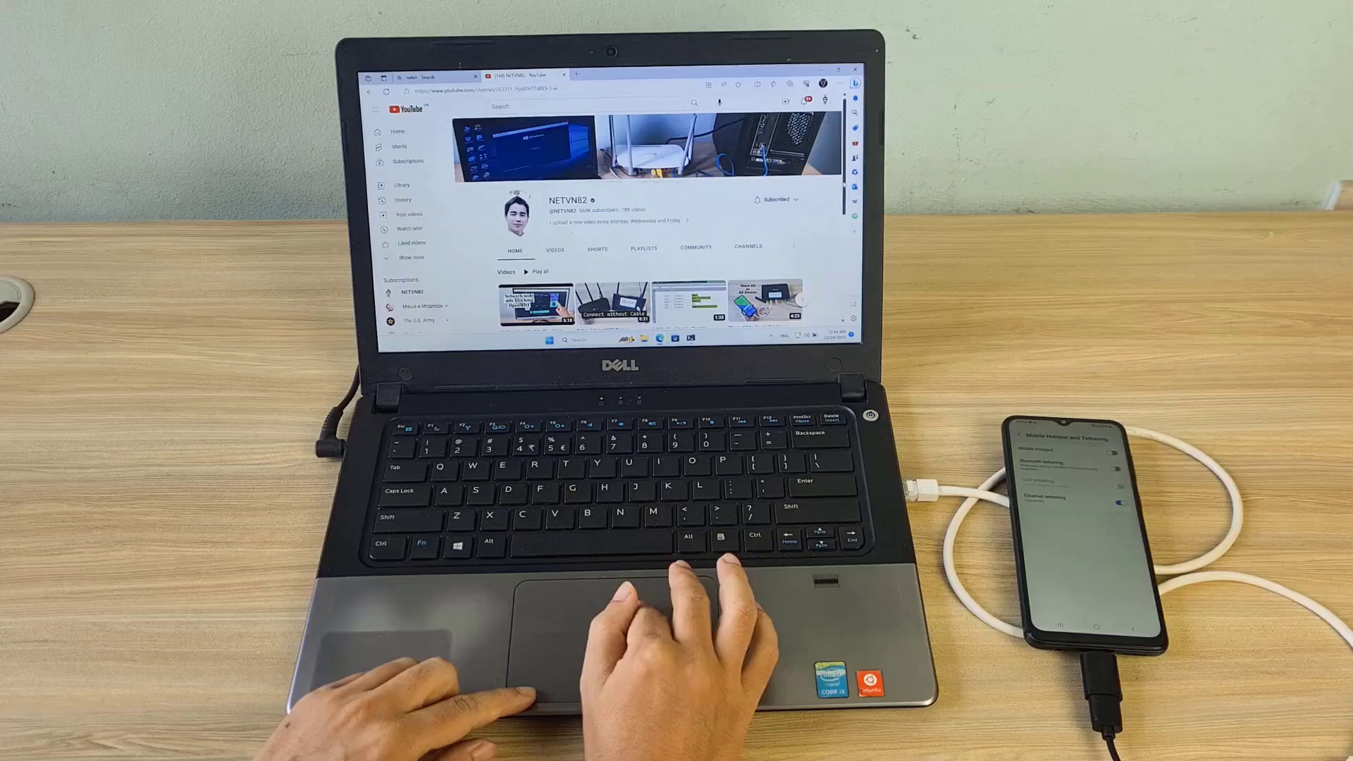
scroll(650, 222, "down", 1)
scroll(649, 222, "down", 2)
scroll(650, 222, "down", 1)
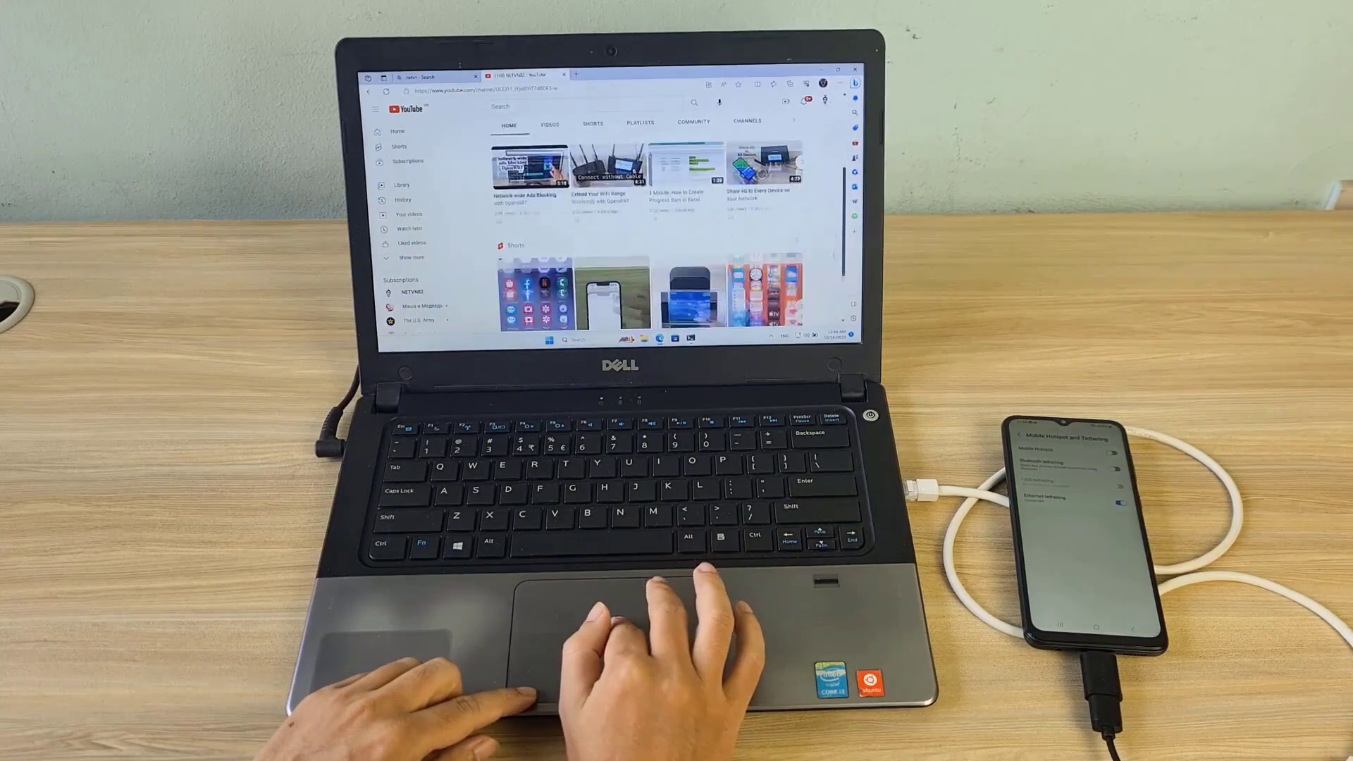